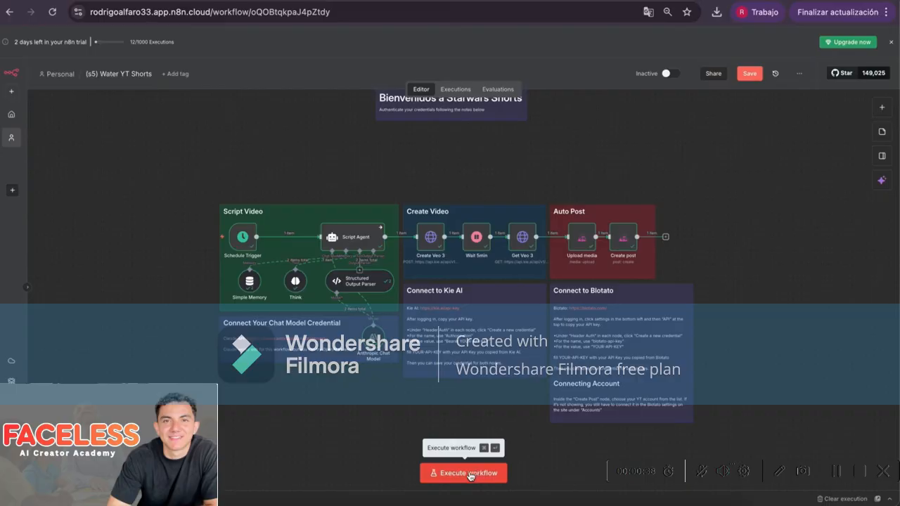
Start a test run of the Water YT Shorts workflow and follow items through to Get Veo 3
click(469, 475)
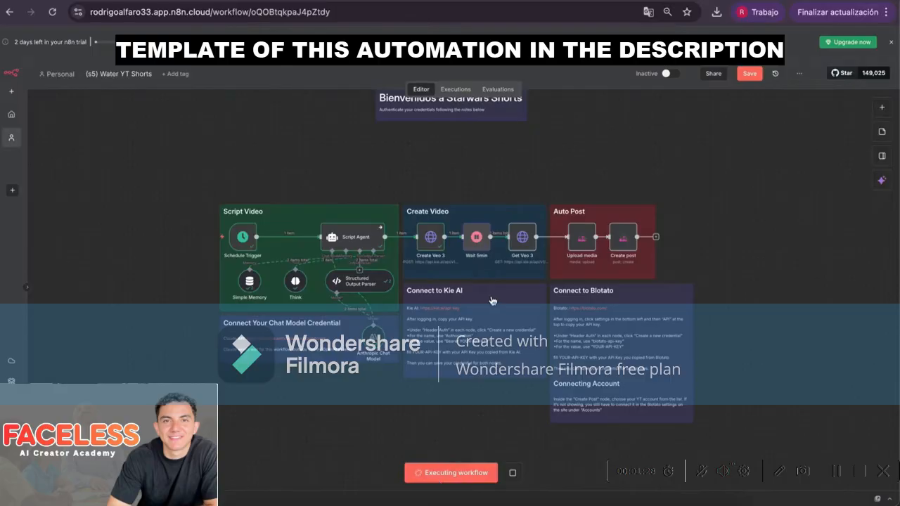
scroll(468, 262, up, 5)
scroll(468, 263, down, 5)
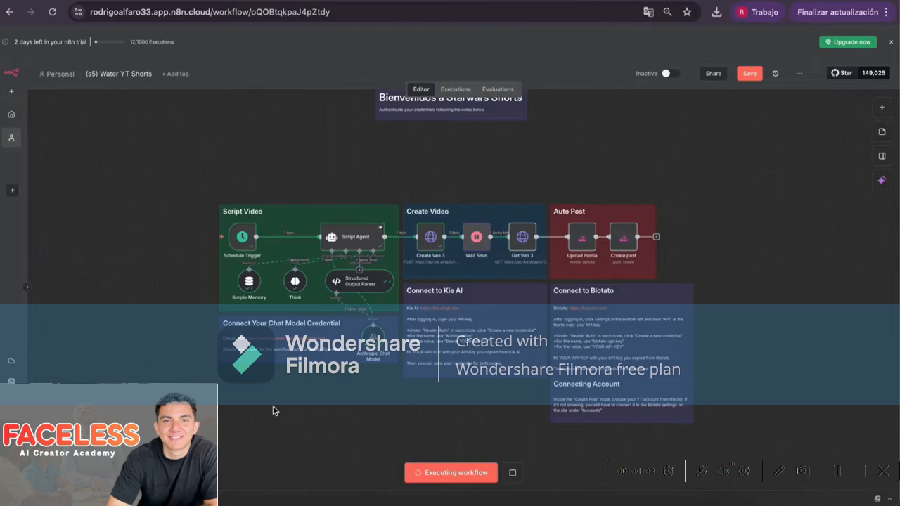
scroll(316, 361, up, 1)
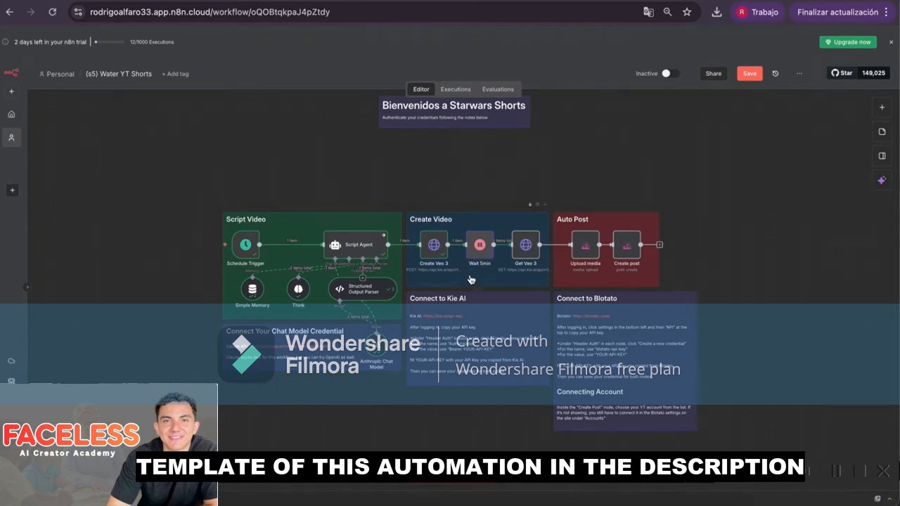
Pan the canvas across the Script Video, Create Video and Auto Post node groups
scroll(464, 275, up, 5)
scroll(463, 274, up, 2)
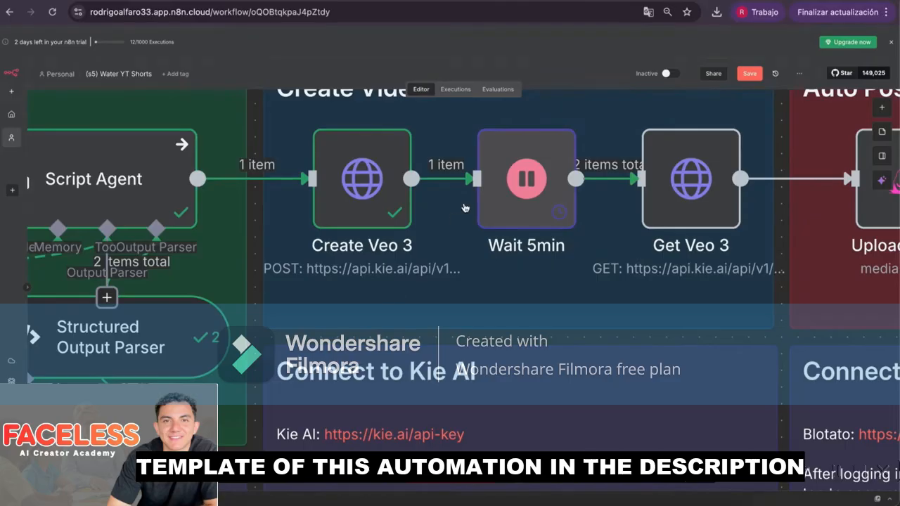
scroll(540, 303, down, 2)
scroll(540, 303, down, 3)
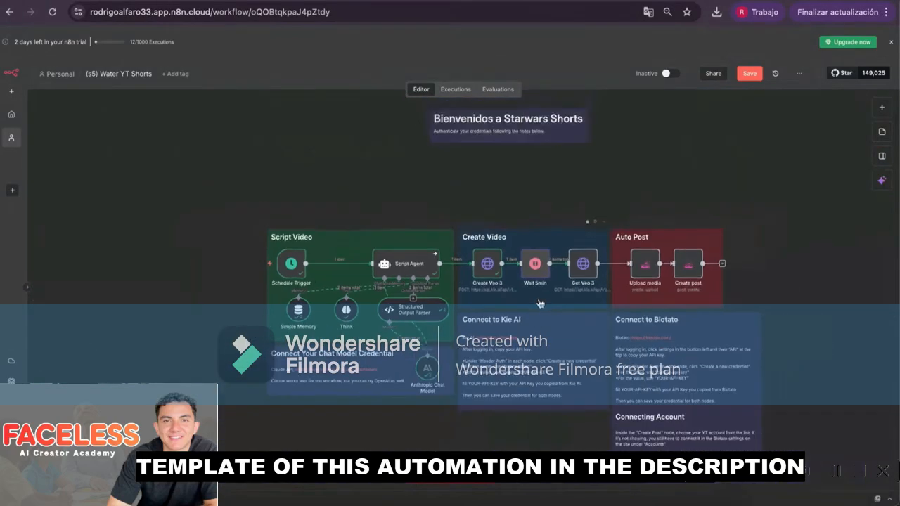
scroll(538, 302, up, 2)
scroll(538, 301, right, 3)
scroll(538, 302, down, 1)
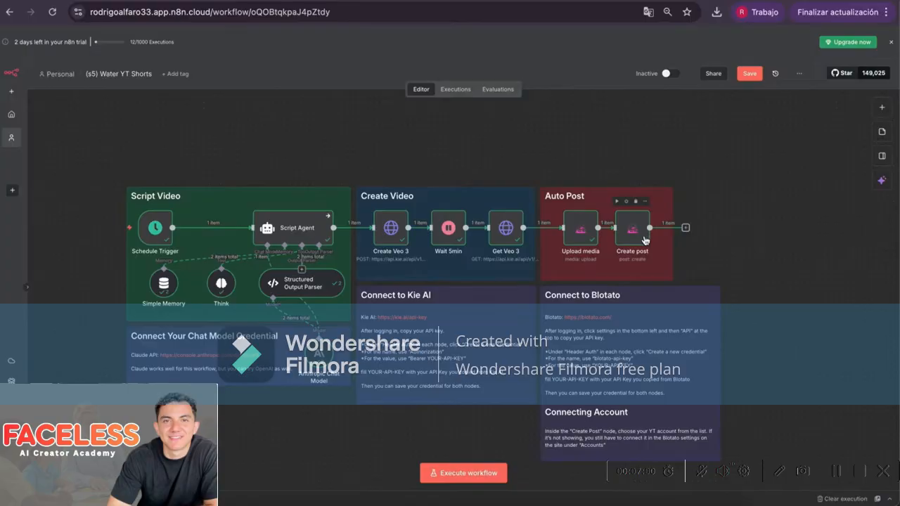
scroll(519, 233, down, 2)
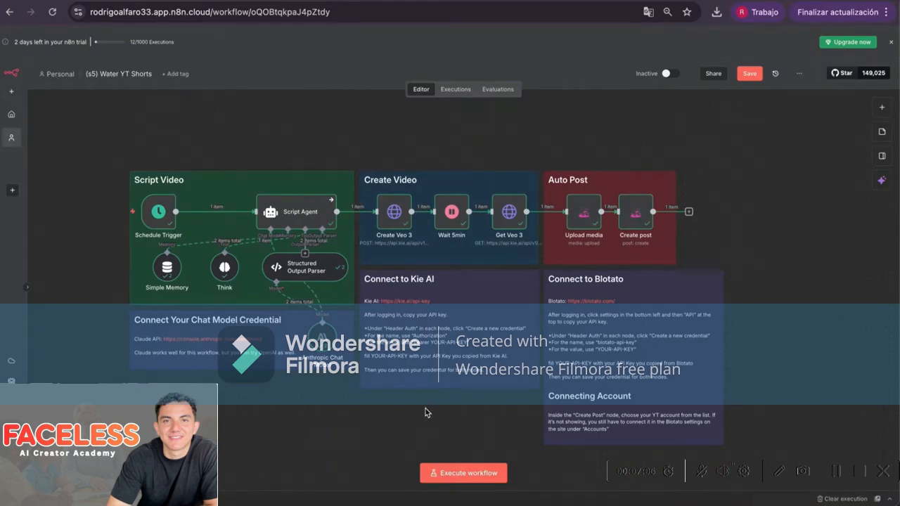
double_click(164, 225)
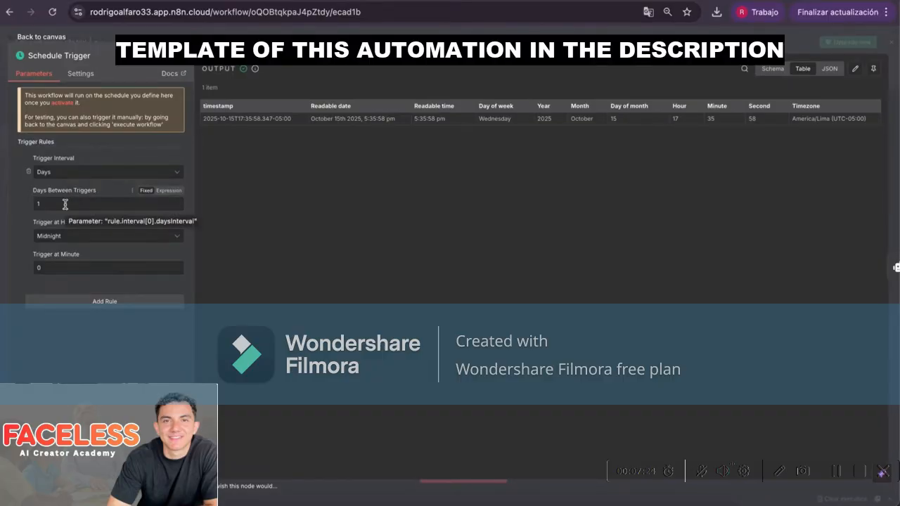
click(68, 172)
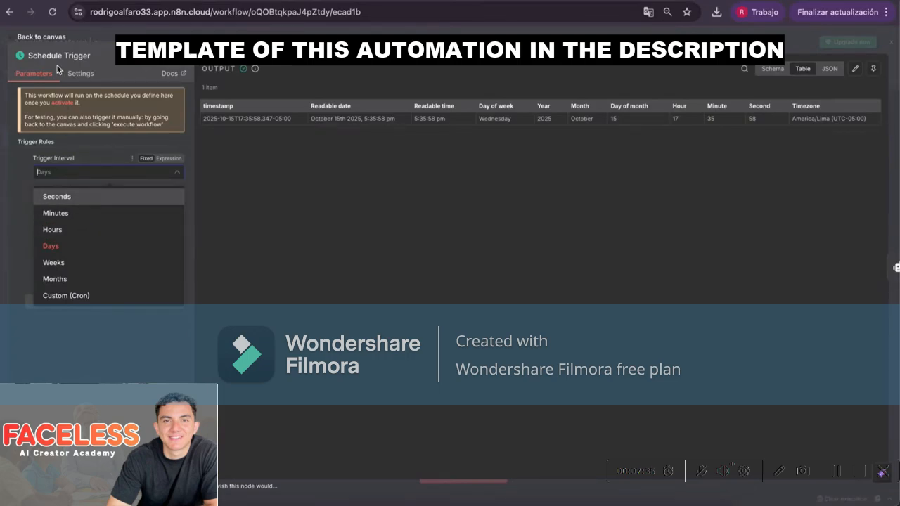
click(44, 38)
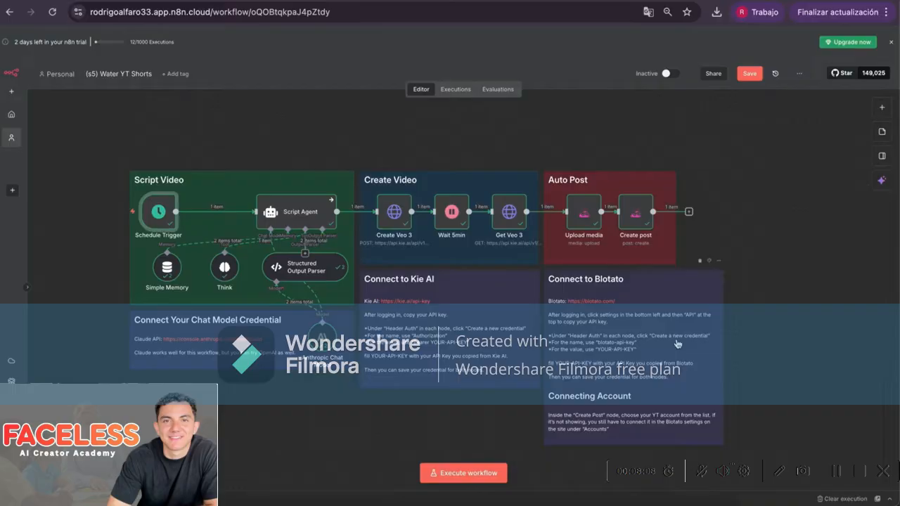
Watch and pause the example stormtrooper Short on YouTube, then return to the n8n tab
click(97, 194)
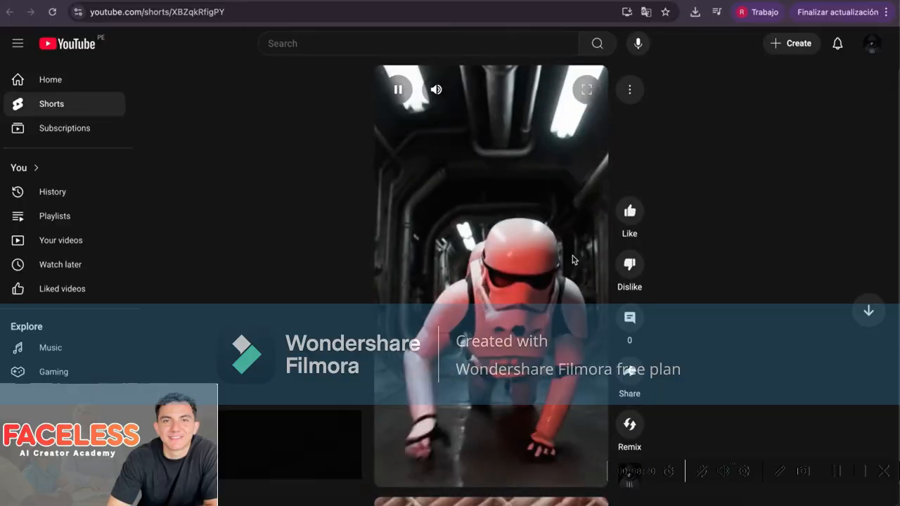
click(399, 89)
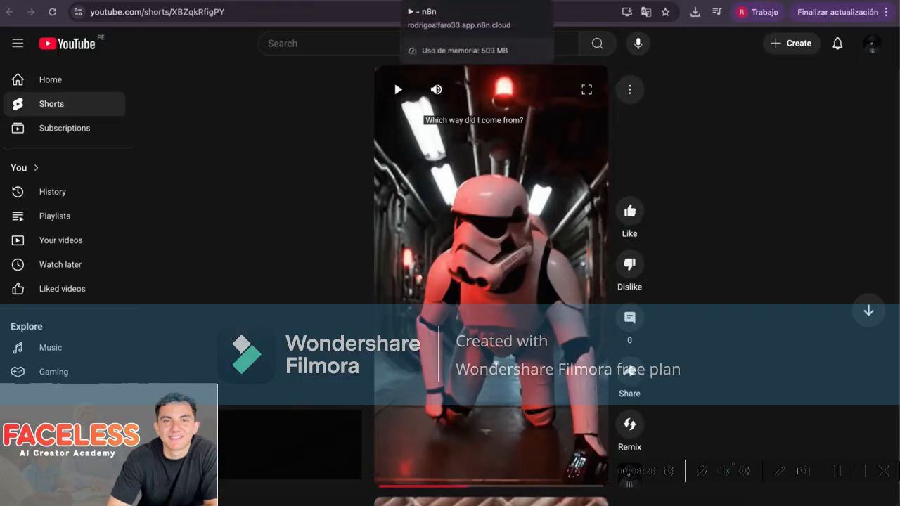
click(428, 1)
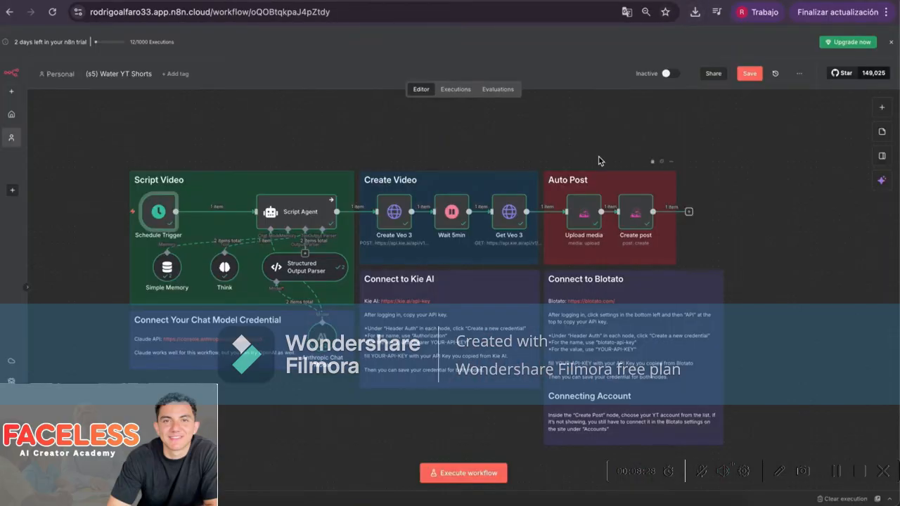
scroll(598, 161, up, 5)
scroll(598, 161, down, 3)
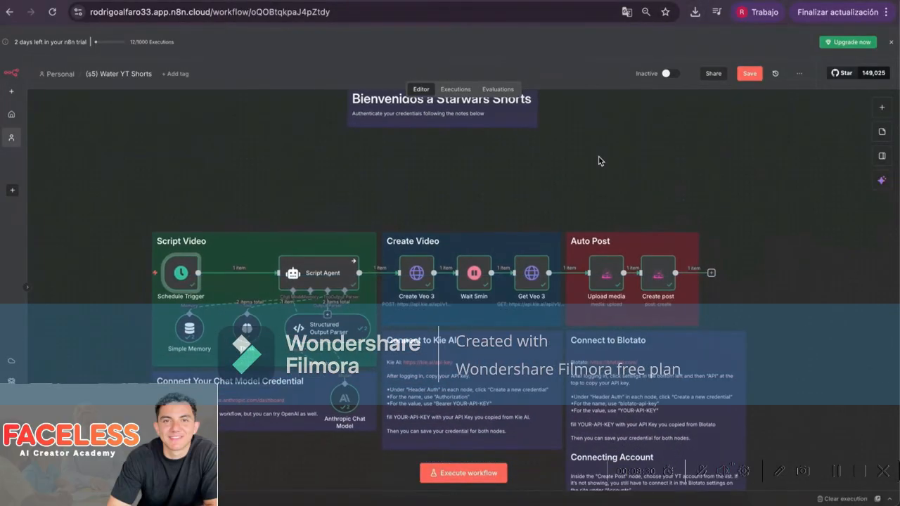
scroll(596, 150, down, 2)
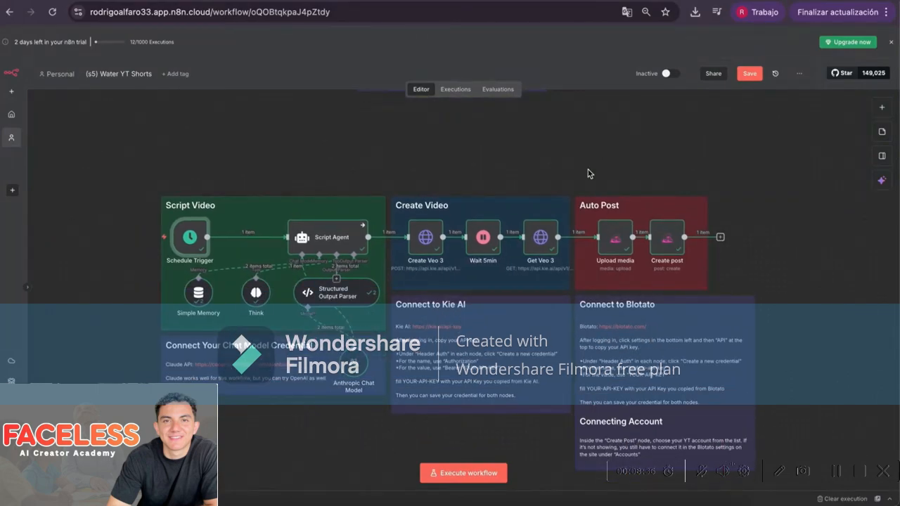
scroll(551, 190, down, 1)
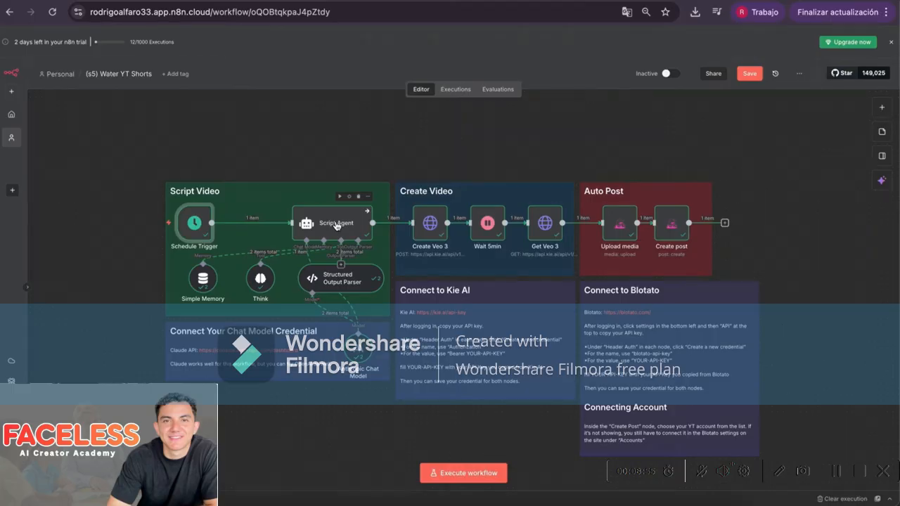
Open the Script Agent node to see its system message and the 'Stormtrooper Lost in Death Star!' output
double_click(336, 224)
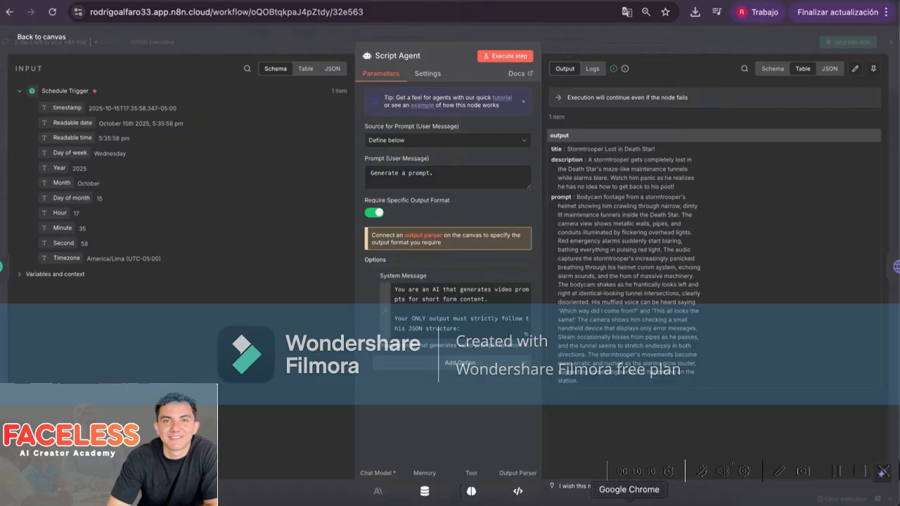
Look at the 'Prompt para tu prompt' GPT in ChatGPT, then close the Script Agent panel back to the canvas
right_click(628, 502)
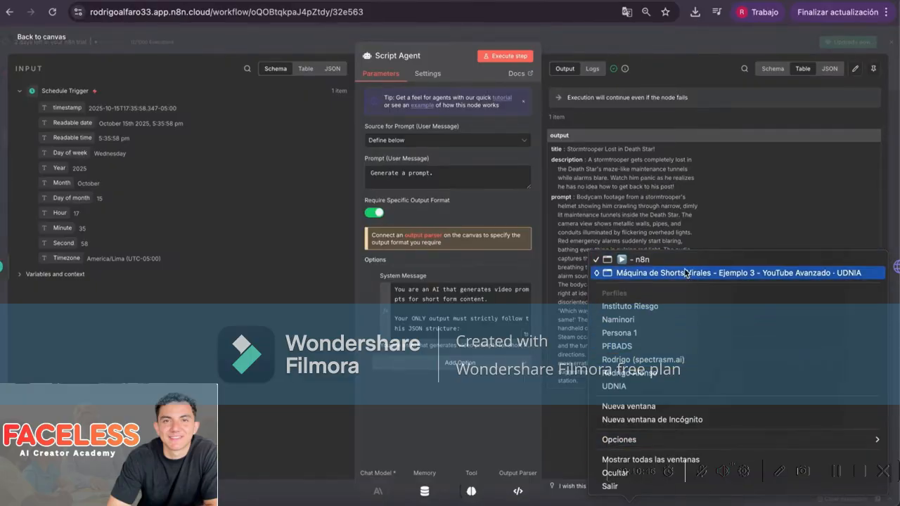
click(632, 273)
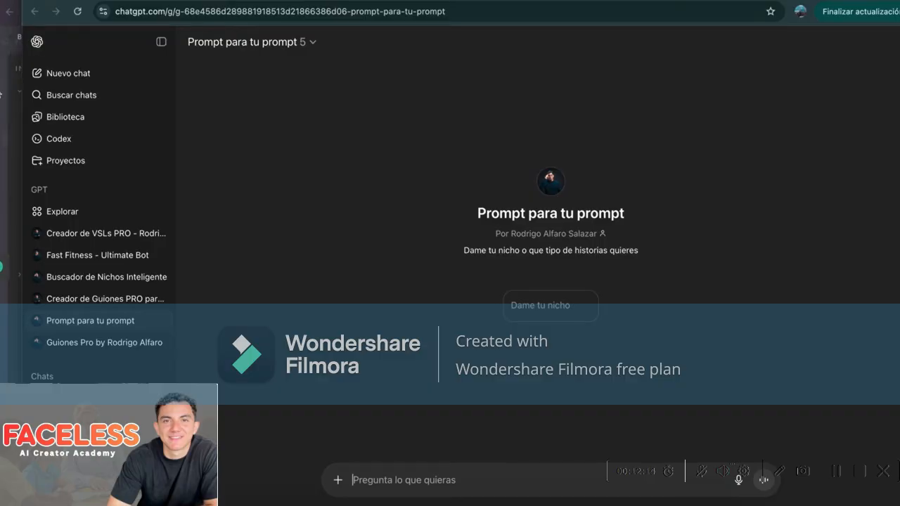
click(14, 52)
click(90, 43)
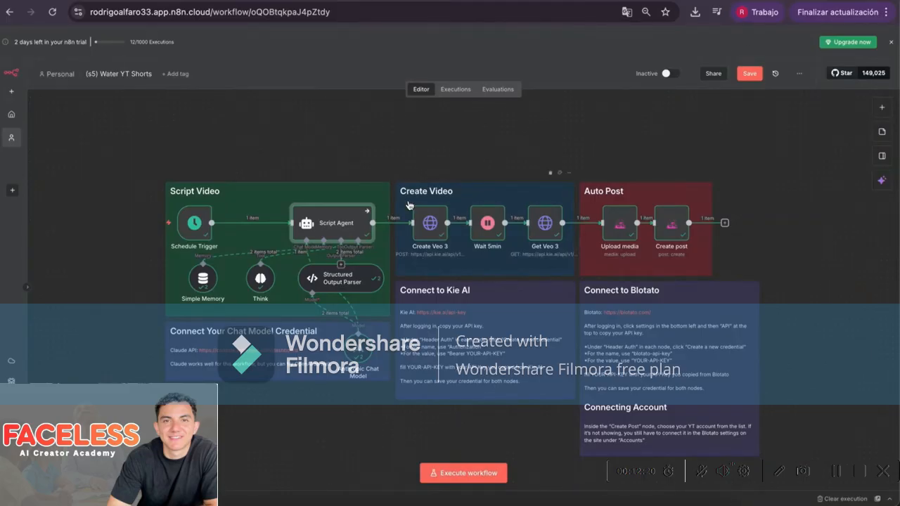
Leave the current workflow and review the workspace management settings
scroll(410, 200, down, 1)
scroll(409, 190, down, 1)
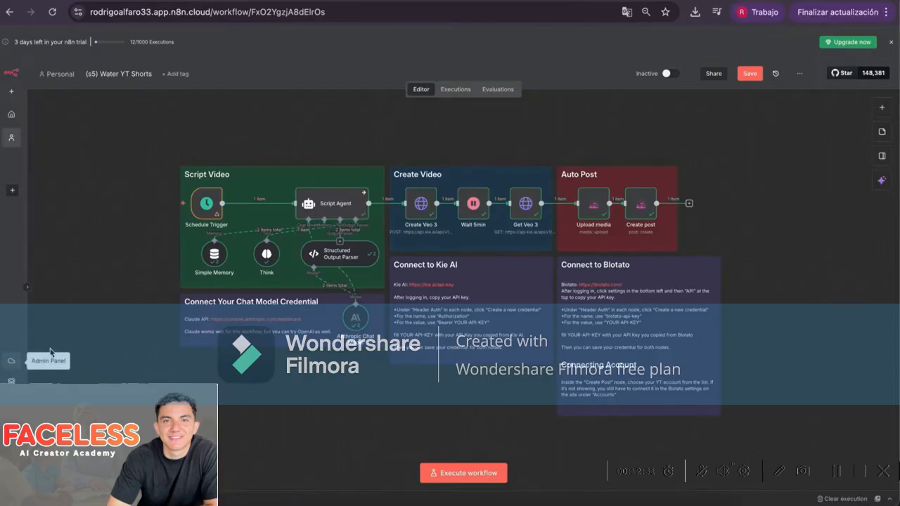
click(11, 365)
click(487, 180)
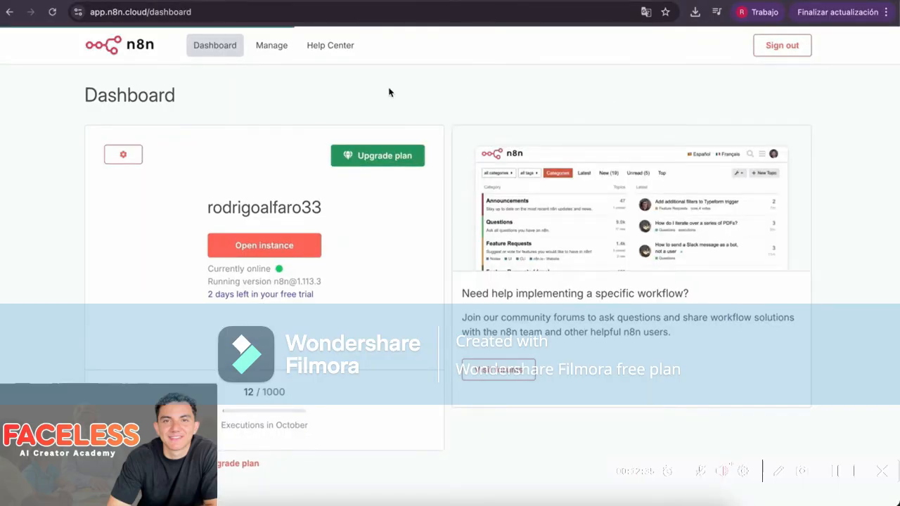
click(270, 51)
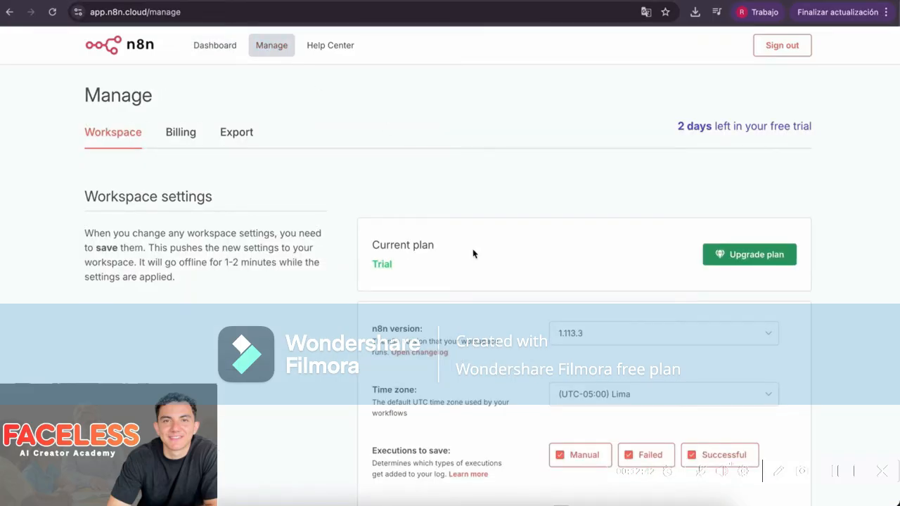
scroll(473, 254, down, 5)
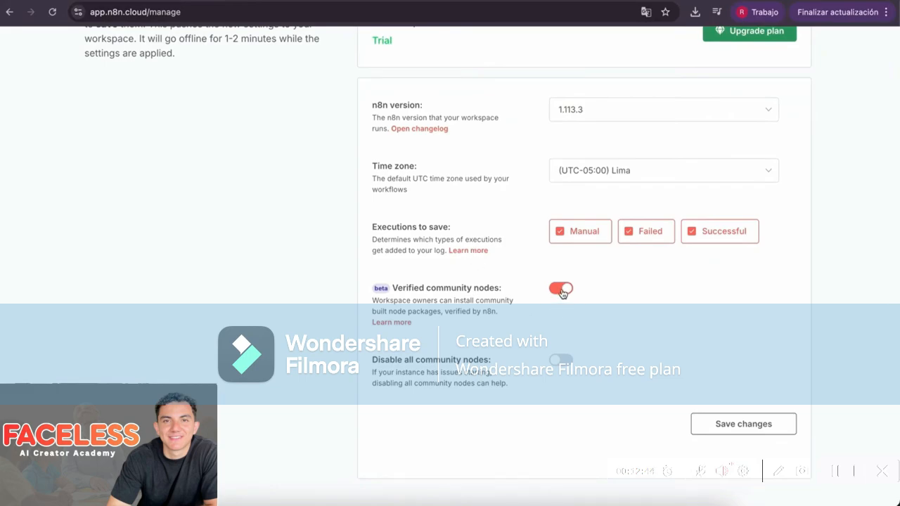
scroll(452, 267, up, 5)
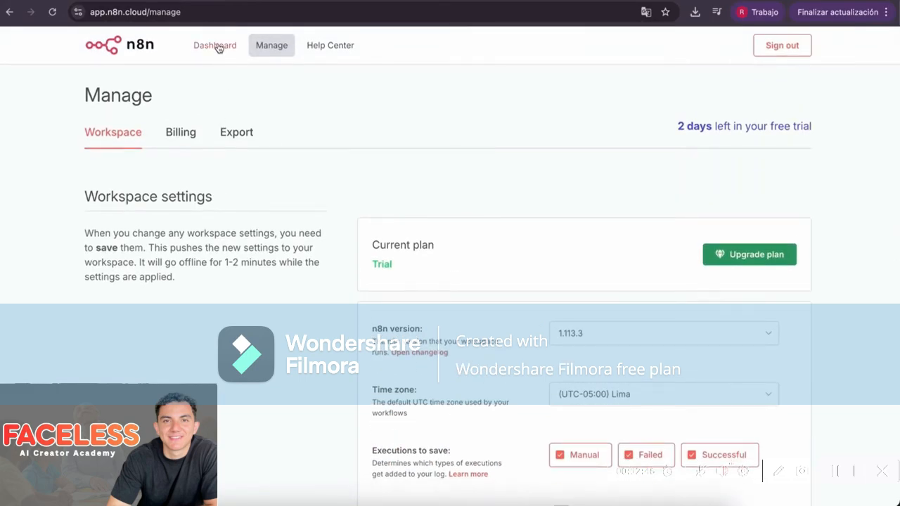
From the cloud dashboard, open the n8n instance and create the blank 'My workflow 2'
click(215, 46)
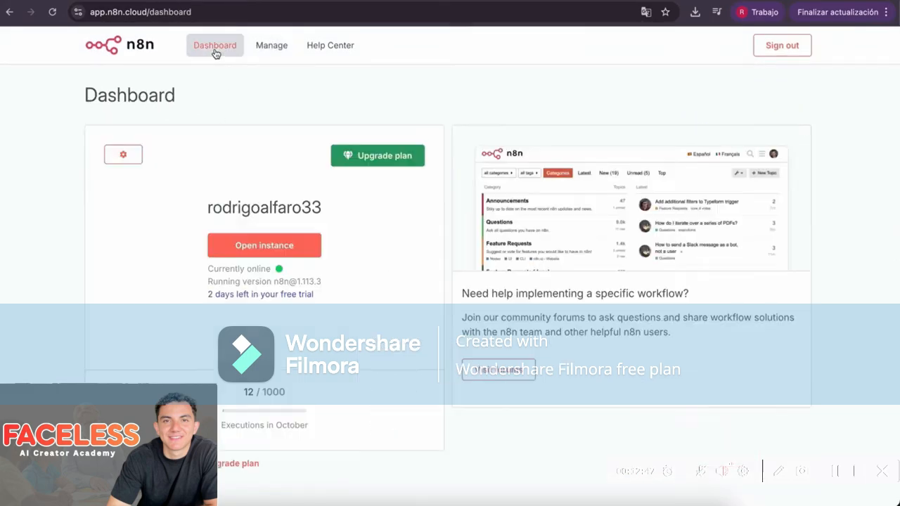
click(273, 248)
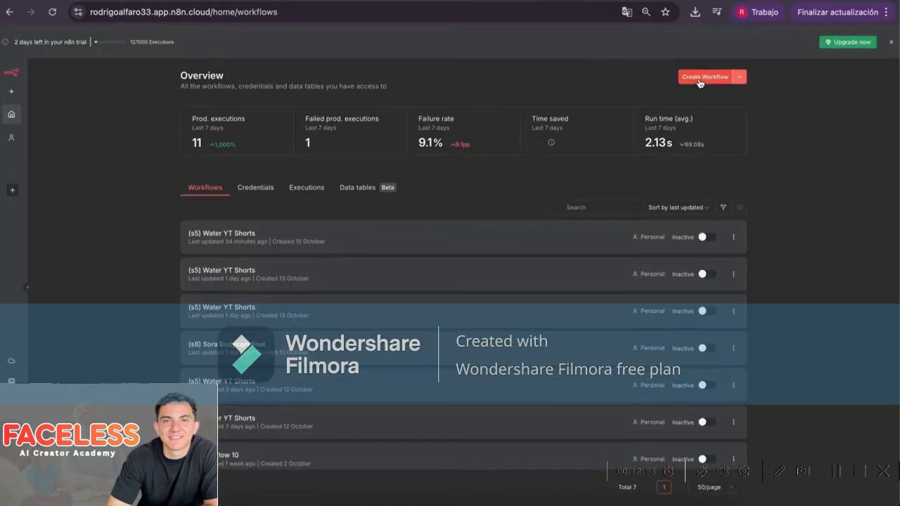
click(699, 78)
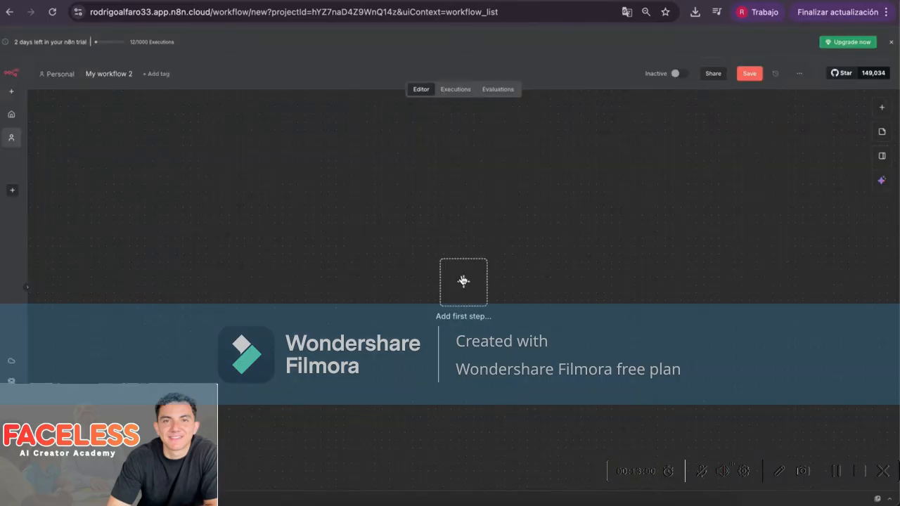
right_click(649, 497)
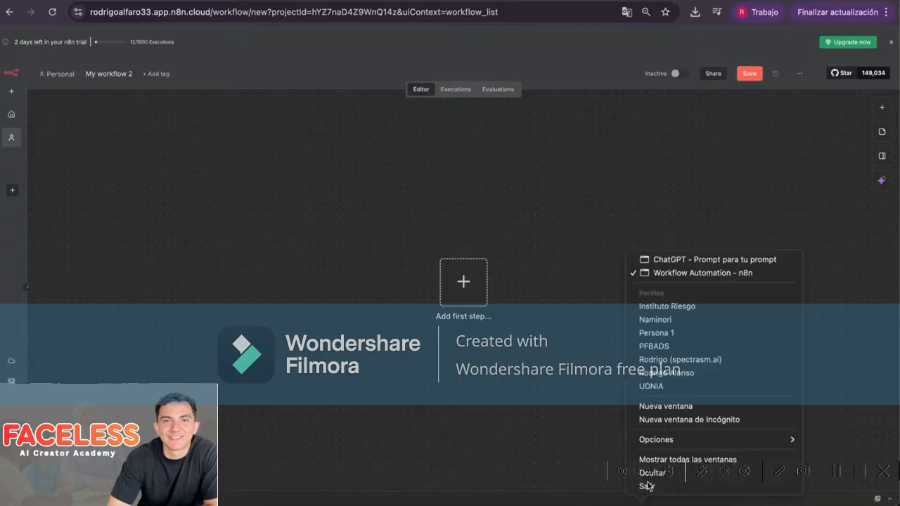
click(703, 263)
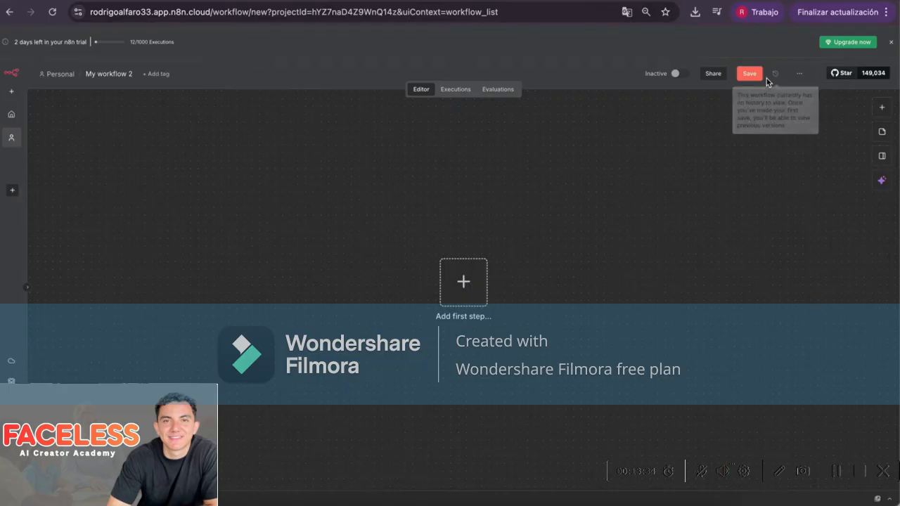
Import '(s5) Water YT Shorts-1.json' from file and zoom out to show all its groups and notes
click(799, 73)
click(809, 173)
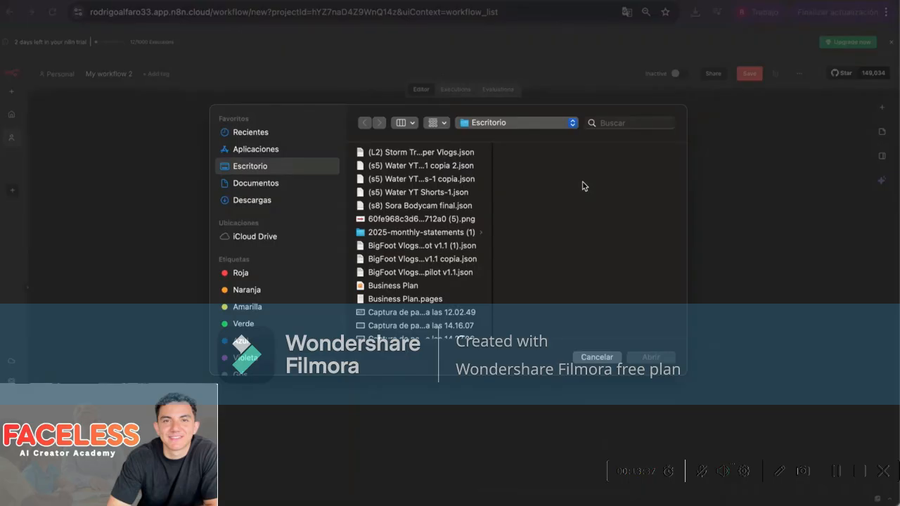
double_click(452, 192)
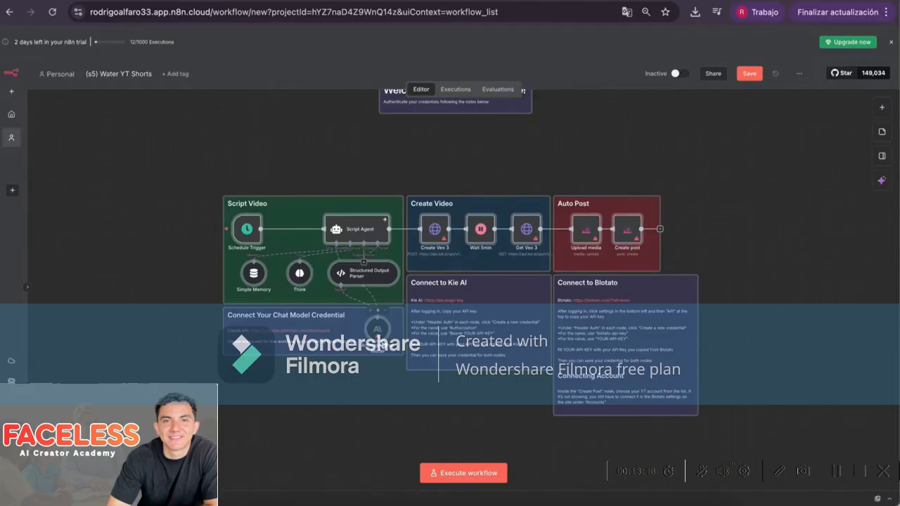
scroll(377, 339, up, 6)
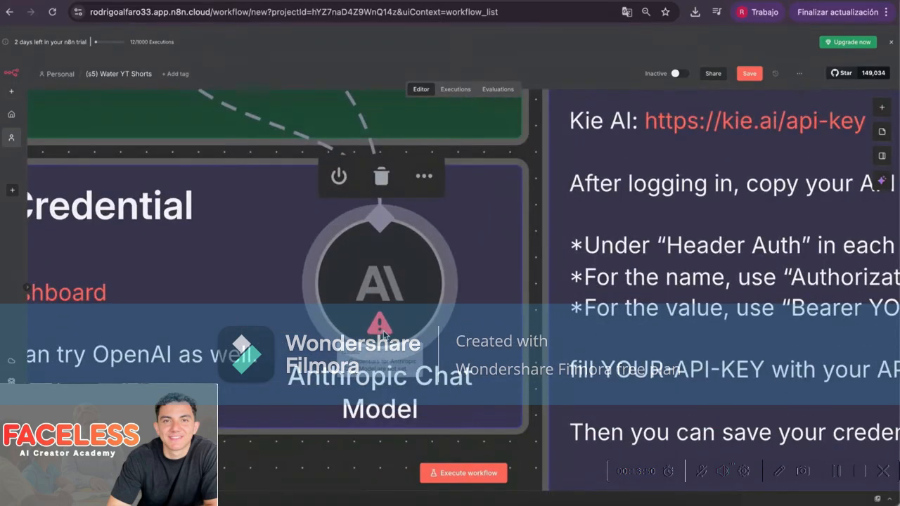
scroll(383, 330, down, 6)
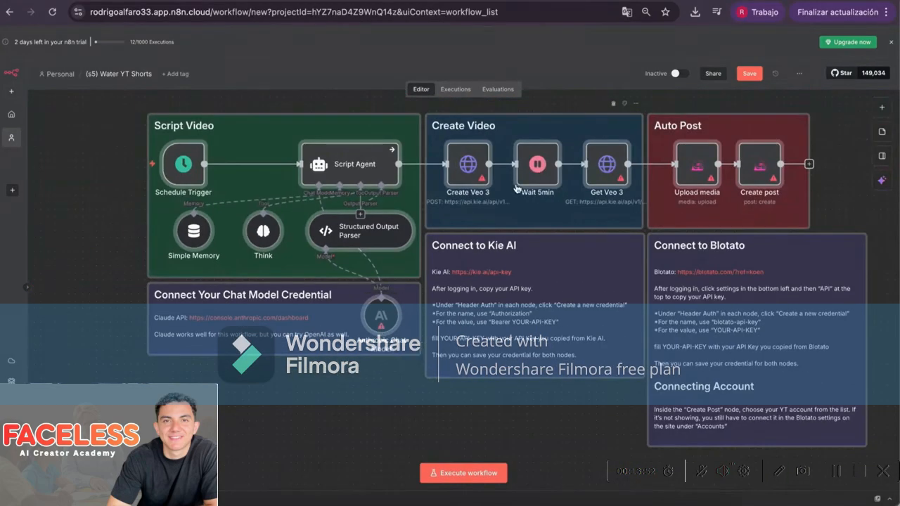
scroll(485, 184, down, 1)
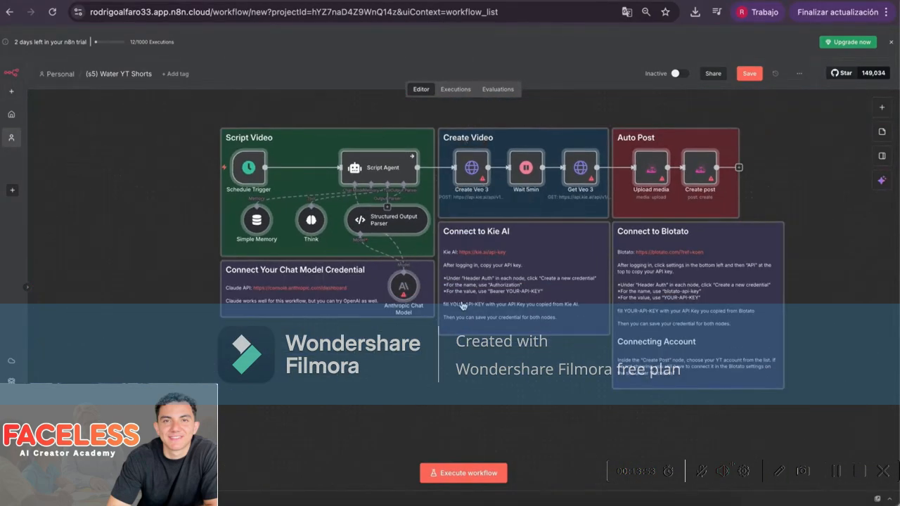
scroll(450, 328, right, 1)
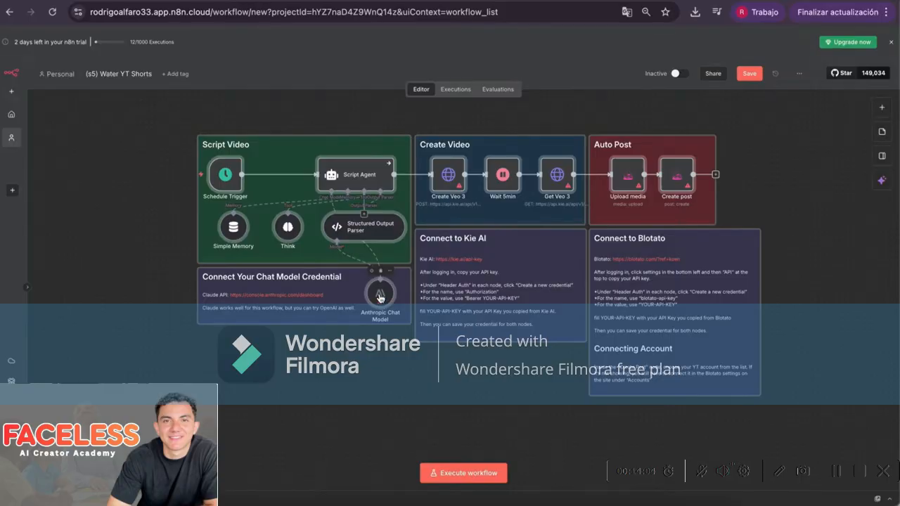
double_click(381, 299)
click(40, 38)
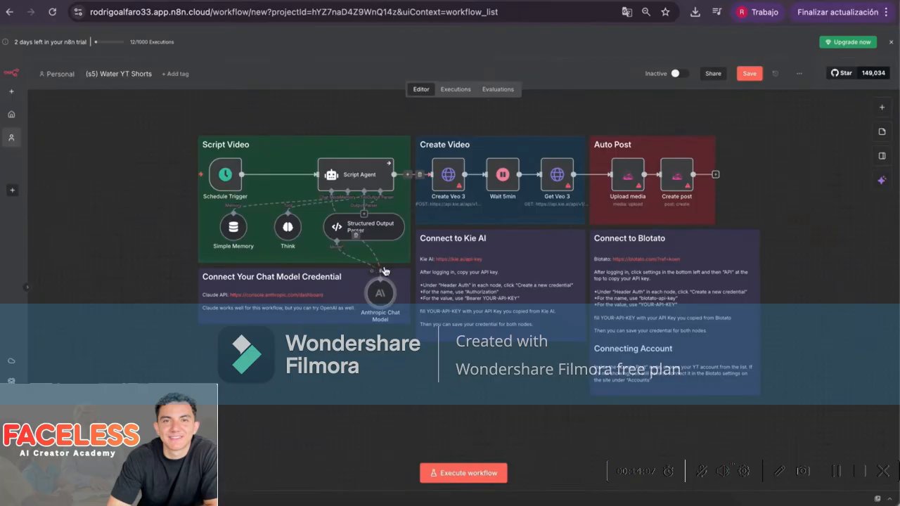
double_click(449, 175)
click(45, 43)
double_click(556, 174)
click(62, 39)
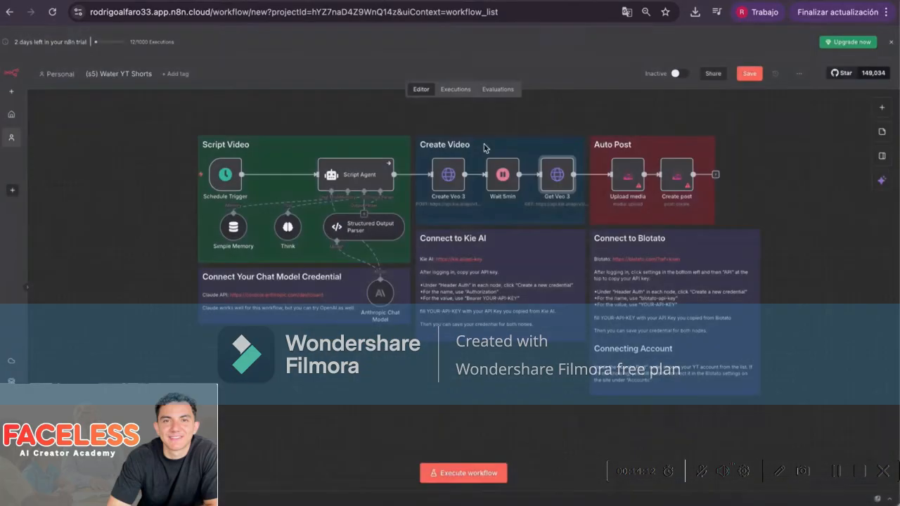
double_click(622, 187)
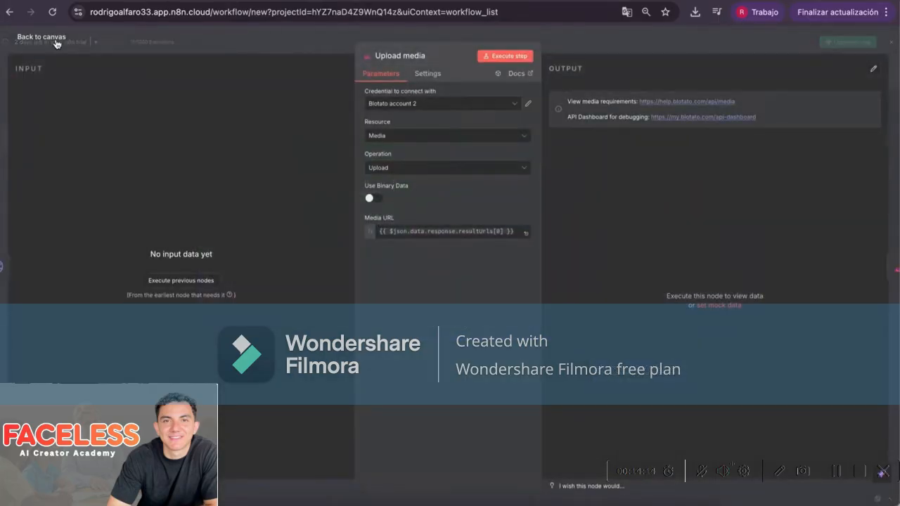
click(57, 42)
double_click(676, 185)
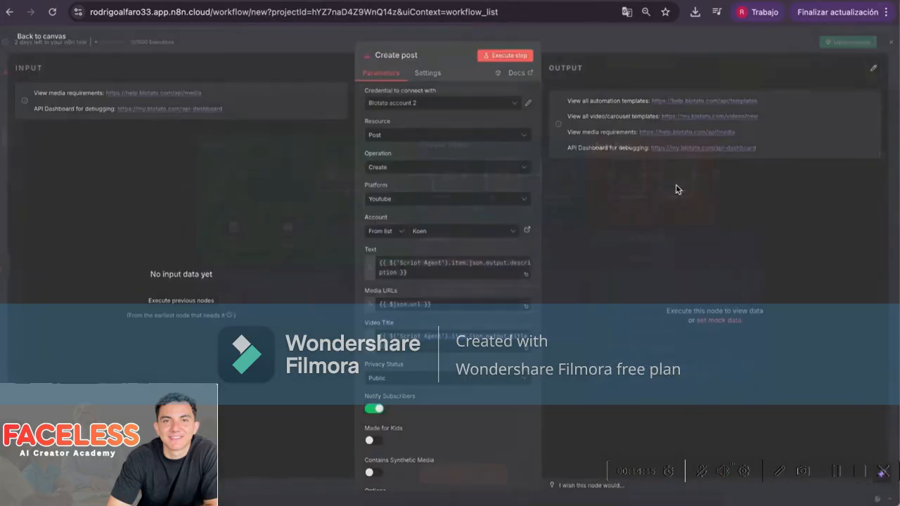
click(60, 43)
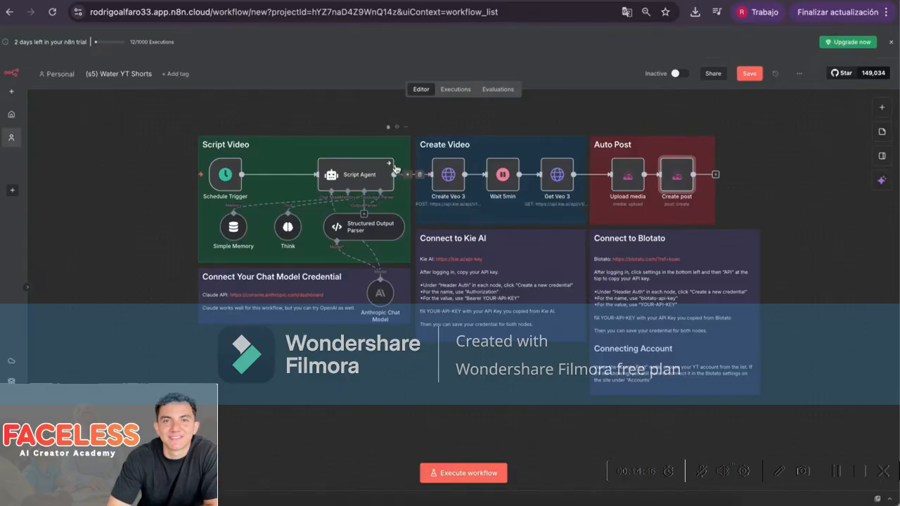
Open the Script Agent node's settings, then list Chrome's open windows to switch to Skool
double_click(355, 179)
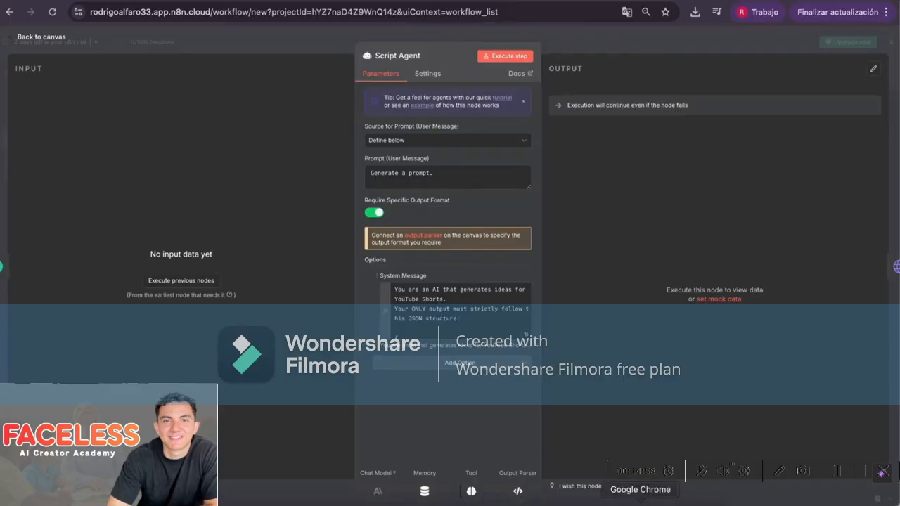
right_click(639, 500)
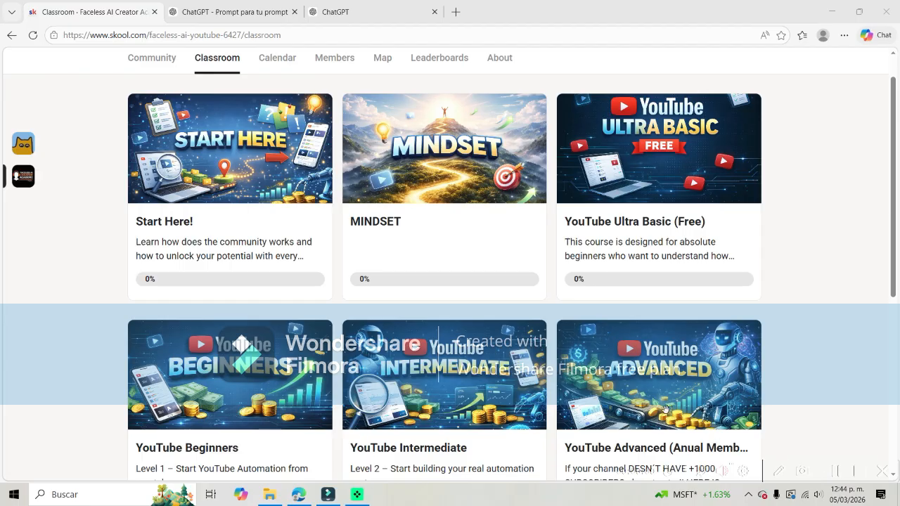
Open the 'Prompt for your prompt' lesson in Skool's YouTube Advanced course
click(611, 384)
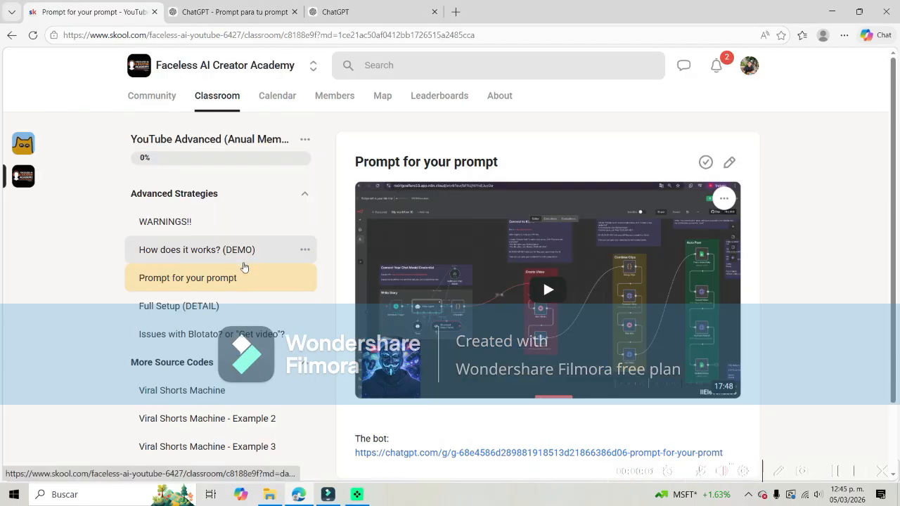
click(227, 279)
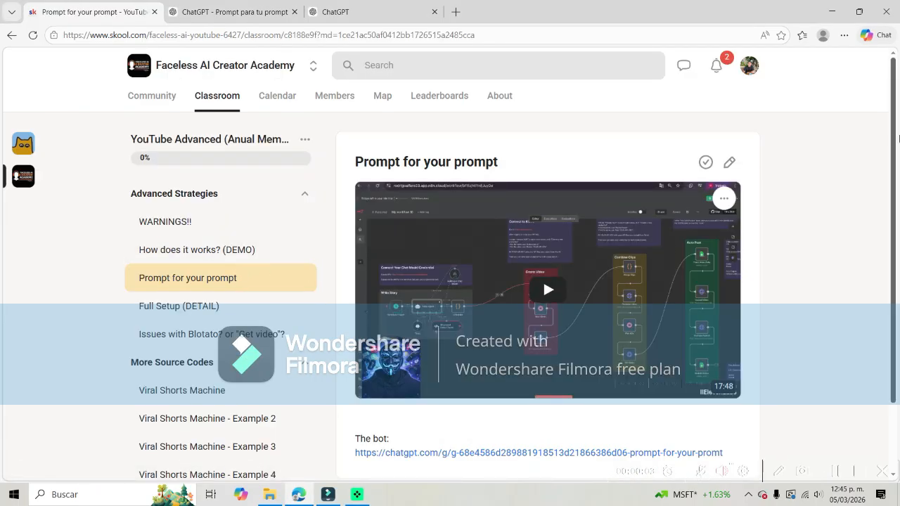
scroll(495, 469, down, 1)
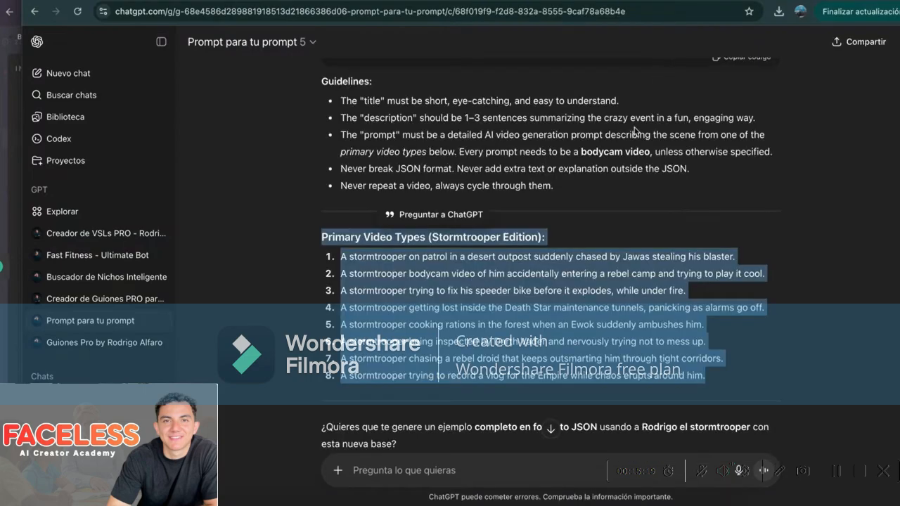
Scroll through the prompt assistant's questions in the ChatGPT conversation
scroll(633, 134, up, 3)
scroll(597, 147, down, 15)
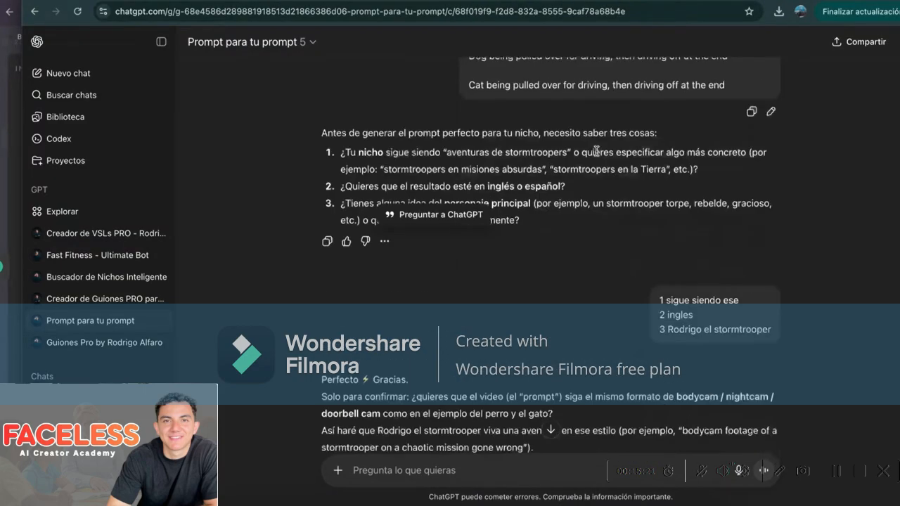
click(497, 124)
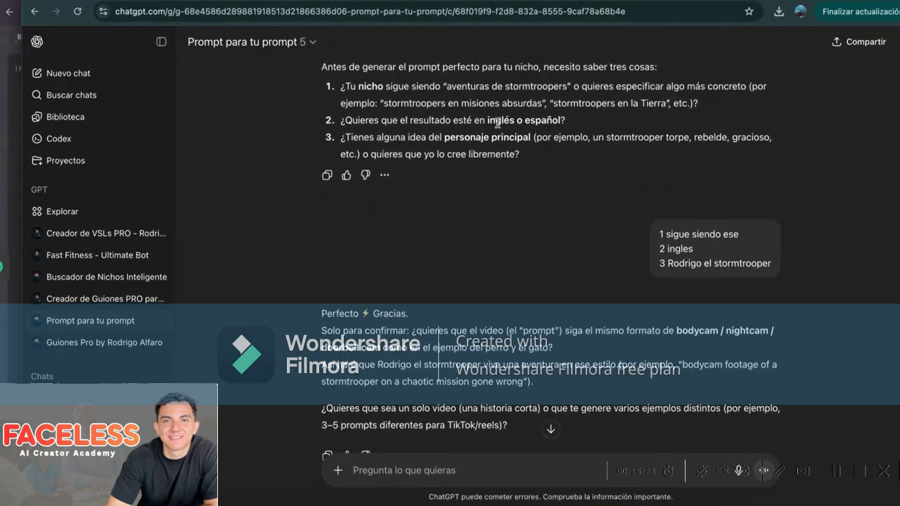
scroll(498, 123, down, 1)
scroll(498, 124, down, 1)
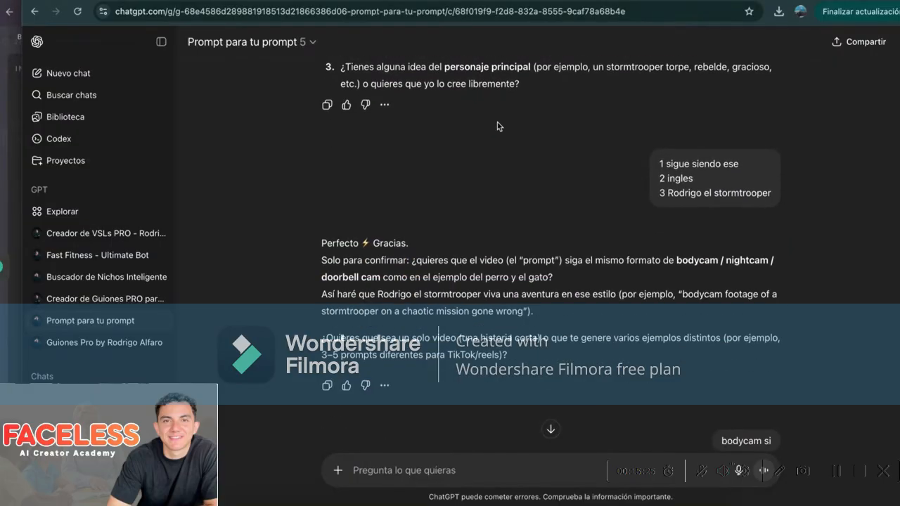
scroll(498, 124, up, 6)
scroll(498, 126, down, 3)
scroll(498, 125, up, 3)
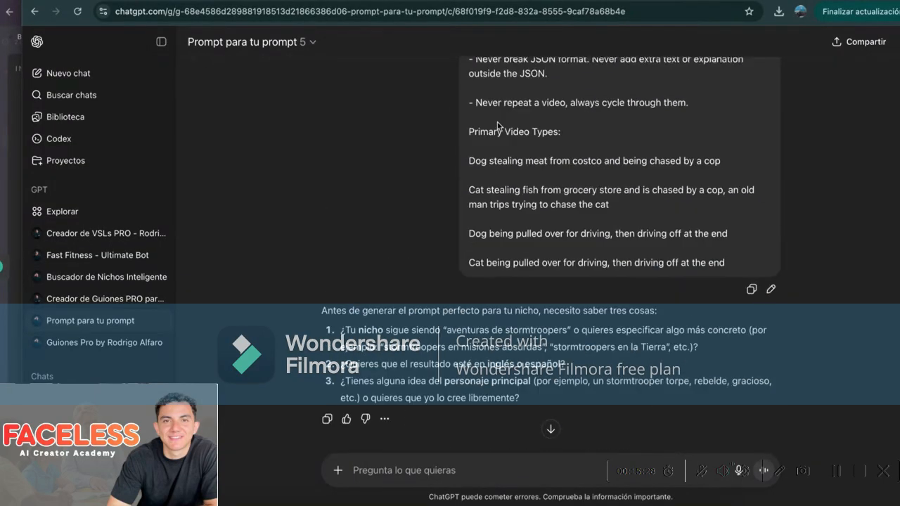
scroll(497, 123, down, 3)
scroll(497, 121, up, 5)
scroll(497, 121, down, 6)
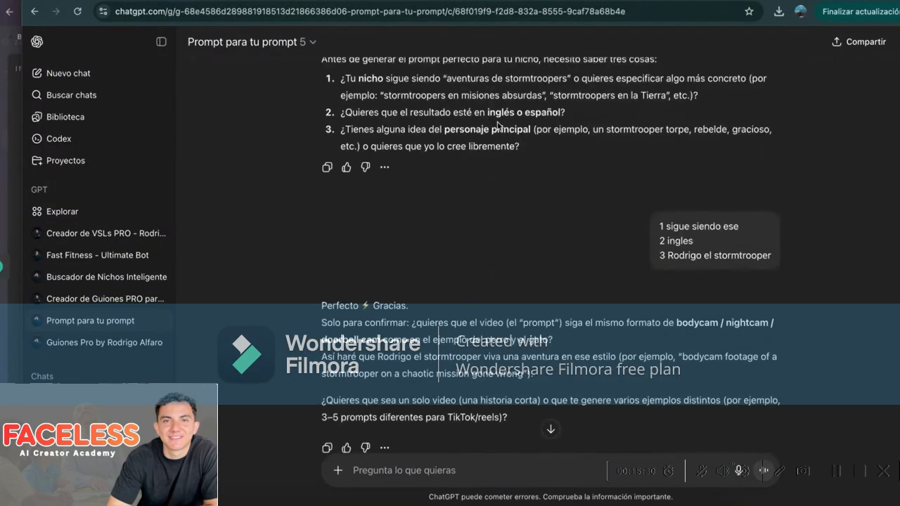
scroll(497, 121, up, 1)
scroll(496, 123, down, 1)
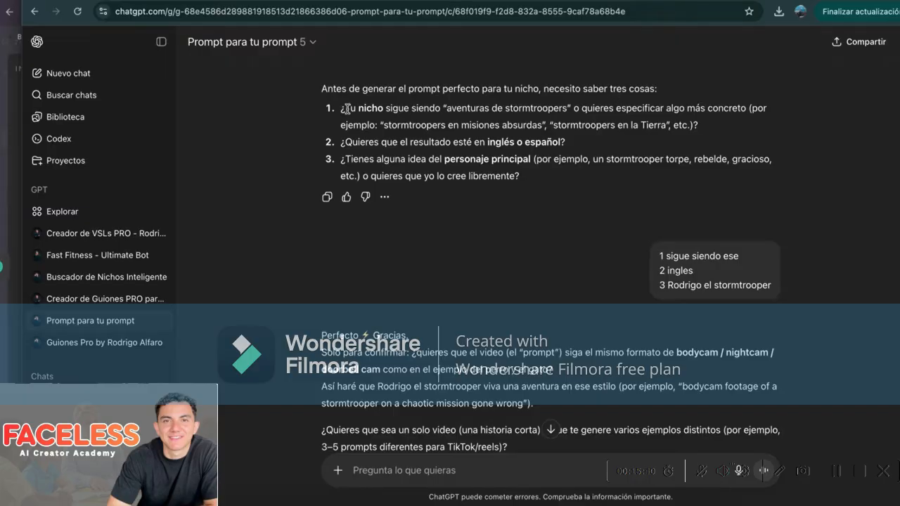
Highlight the questions on the stormtrooper niche, English or Spanish output, and main character
drag(347, 109, 568, 114)
click(343, 146)
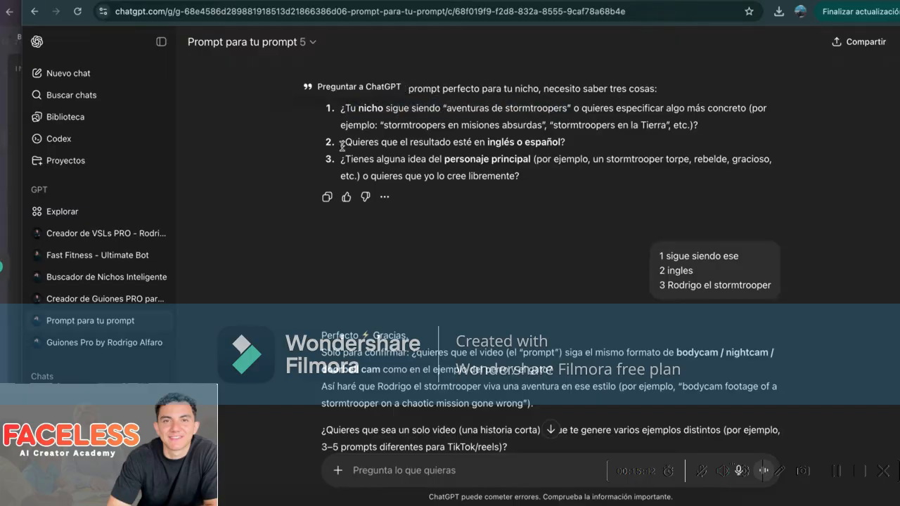
drag(342, 146, 577, 141)
drag(344, 160, 534, 170)
scroll(515, 229, down, 2)
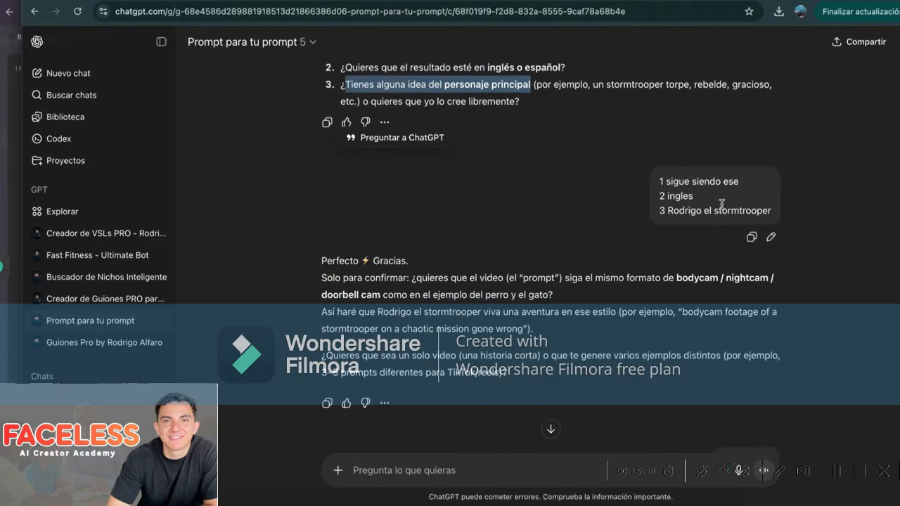
scroll(589, 372, down, 1)
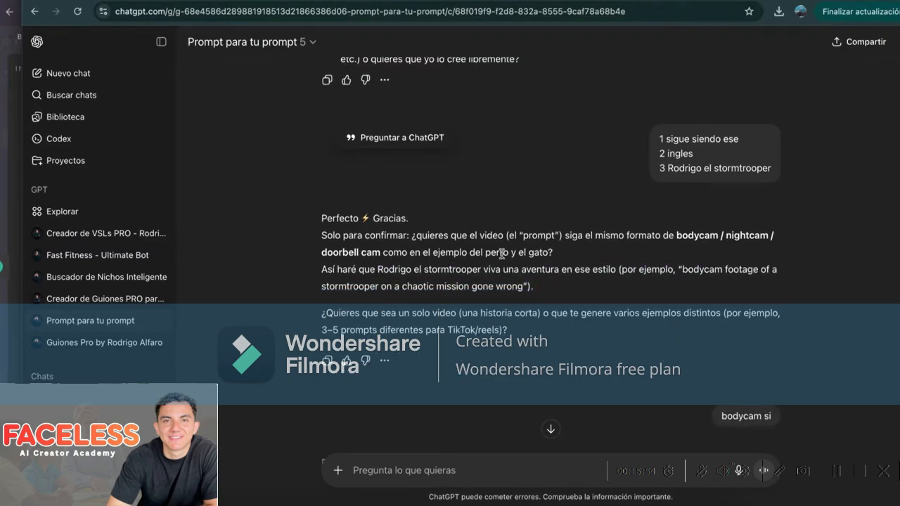
scroll(549, 263, down, 1)
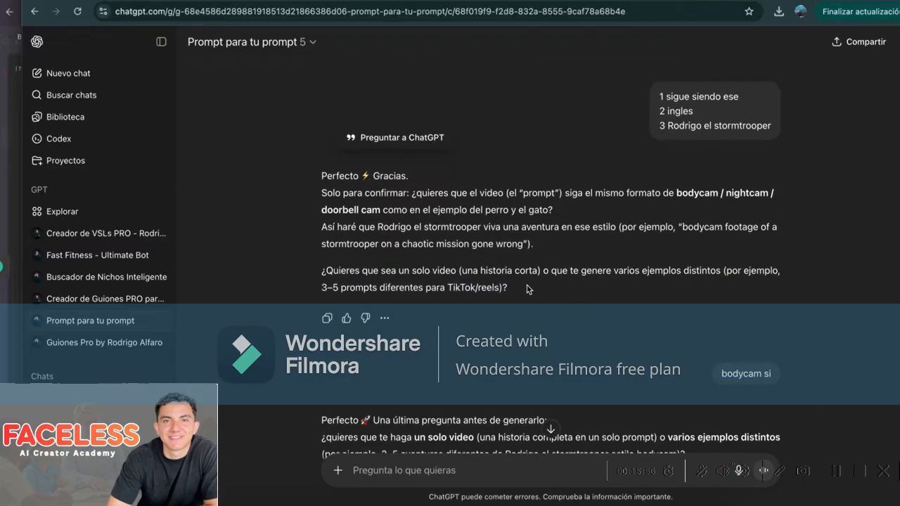
Read through ChatGPT's rewritten prompt with the stormtrooper-themed Primary Video Types
scroll(752, 396, down, 5)
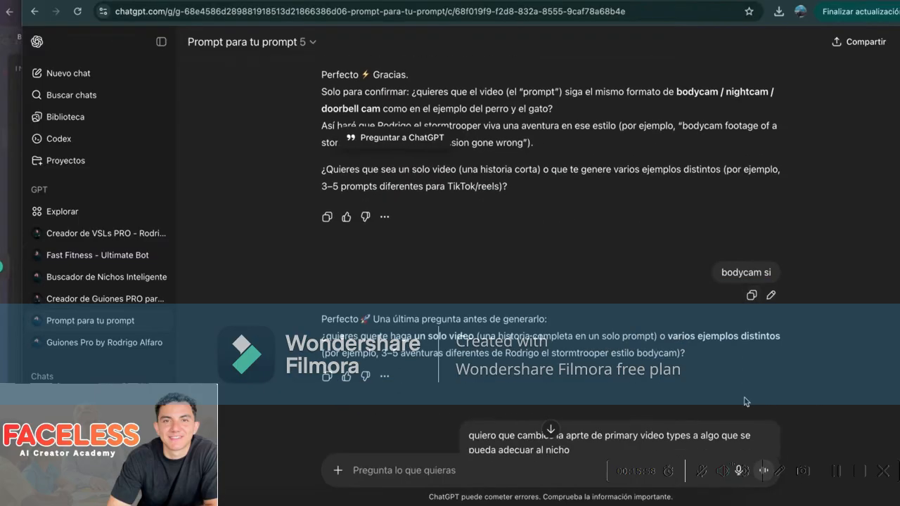
scroll(650, 348, down, 3)
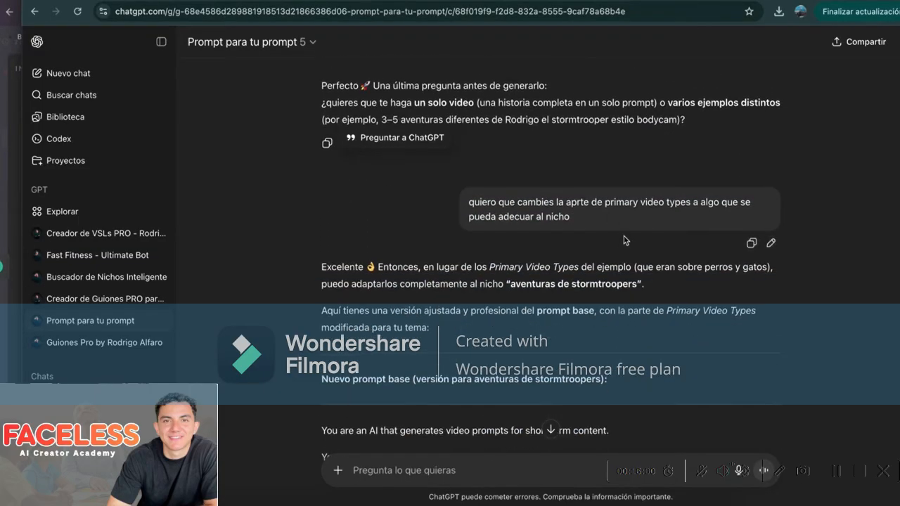
scroll(623, 239, down, 2)
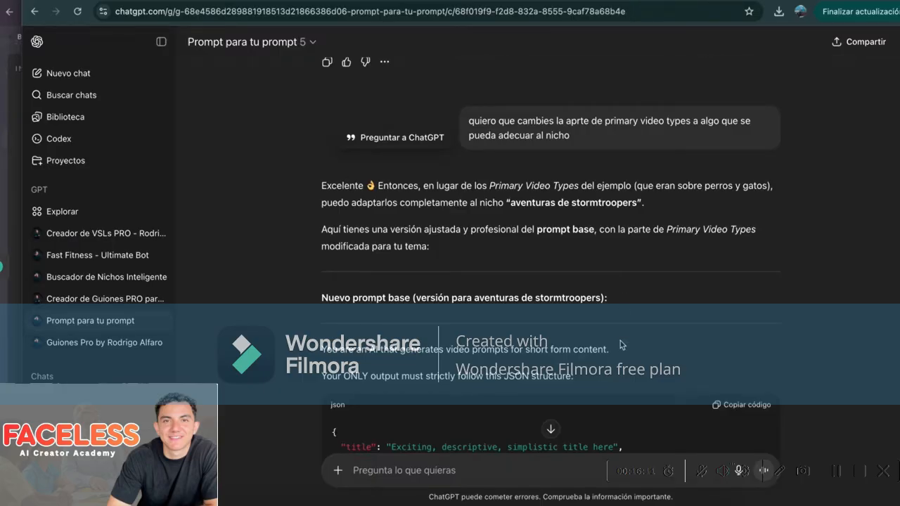
scroll(620, 334, down, 8)
scroll(604, 281, up, 5)
scroll(583, 232, down, 2)
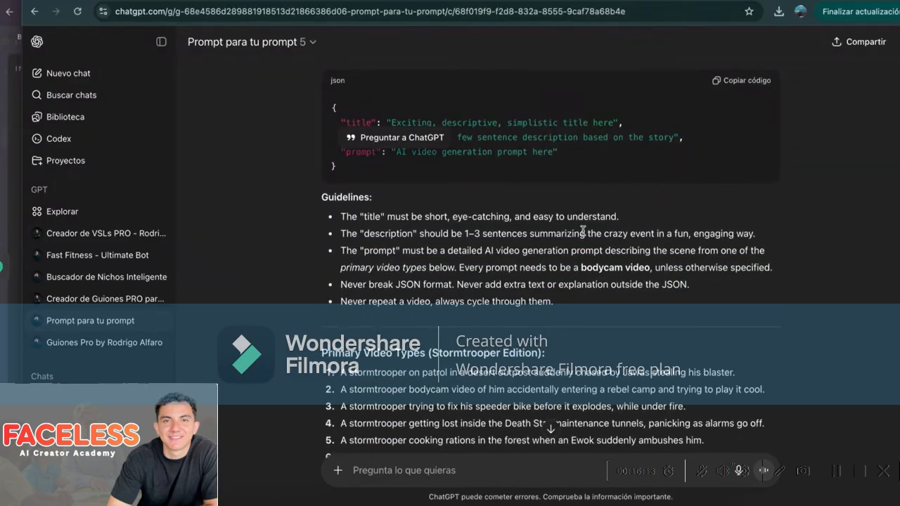
scroll(583, 231, down, 3)
scroll(576, 373, up, 9)
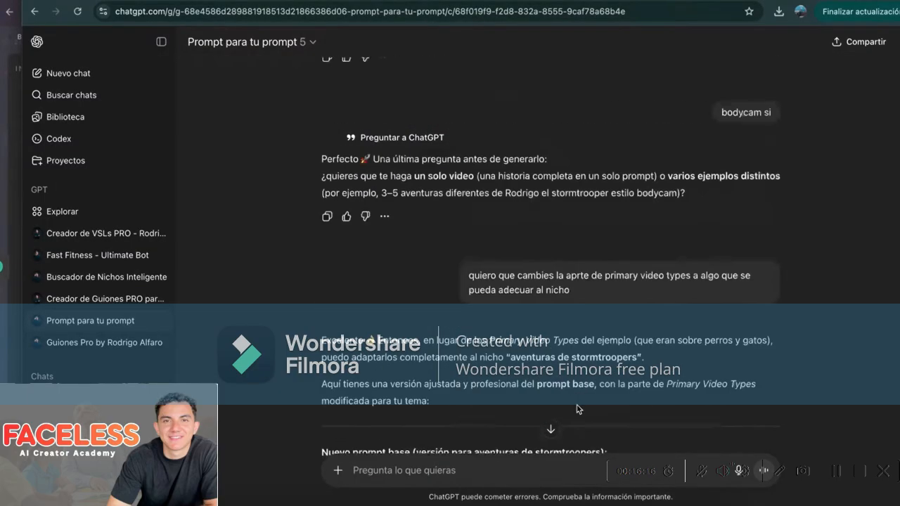
scroll(578, 409, up, 2)
Review the Script Agent's YouTube Shorts system message in n8n, then go back to the (s5) Water YT Shorts canvas
click(10, 204)
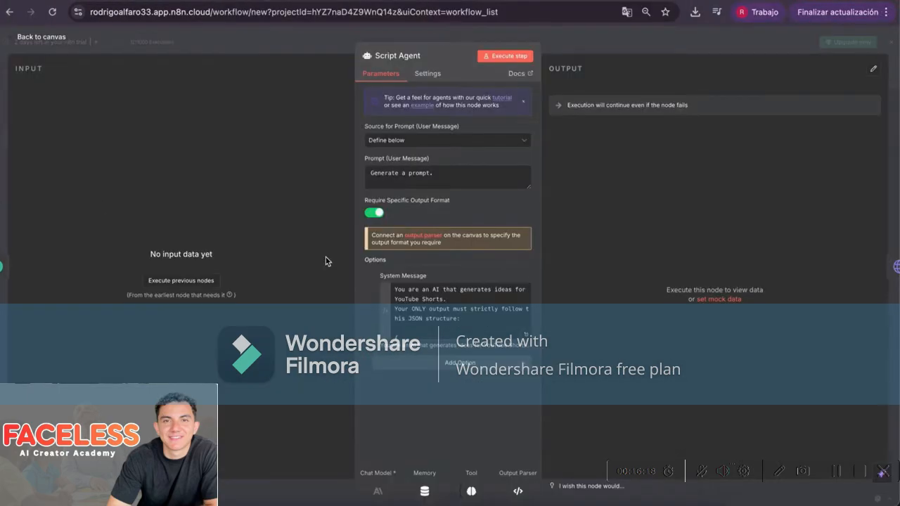
scroll(431, 317, down, 10)
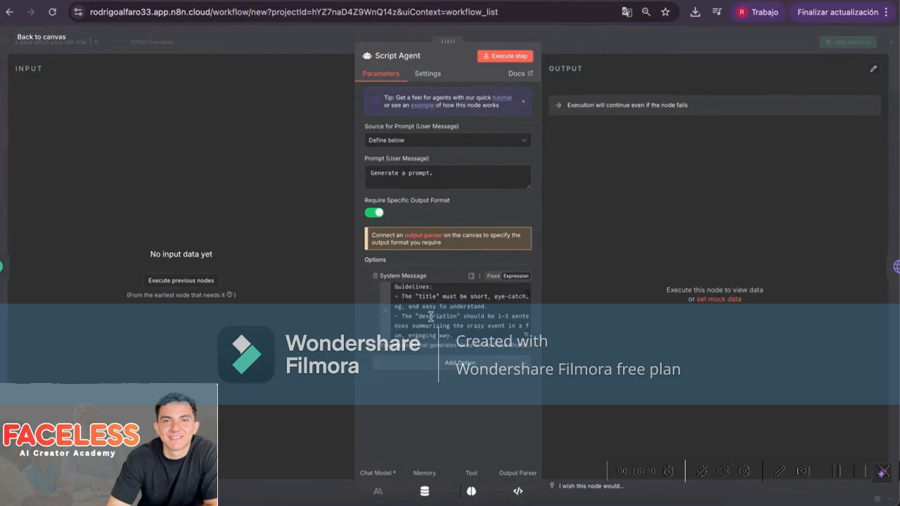
scroll(431, 316, down, 4)
click(54, 43)
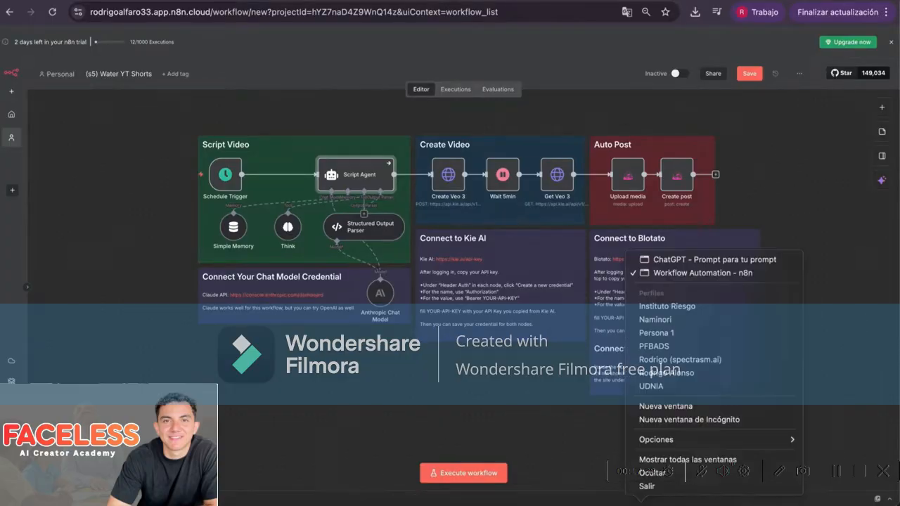
right_click(641, 501)
click(713, 261)
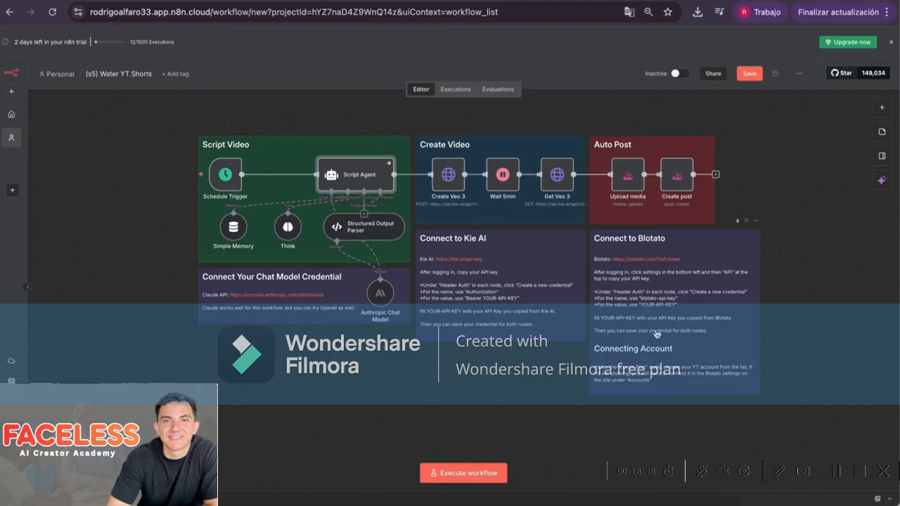
double_click(348, 176)
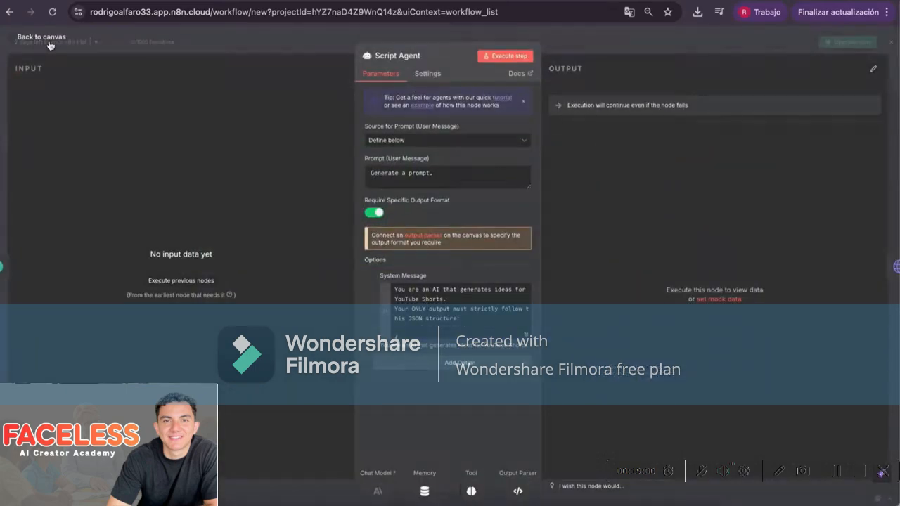
click(50, 45)
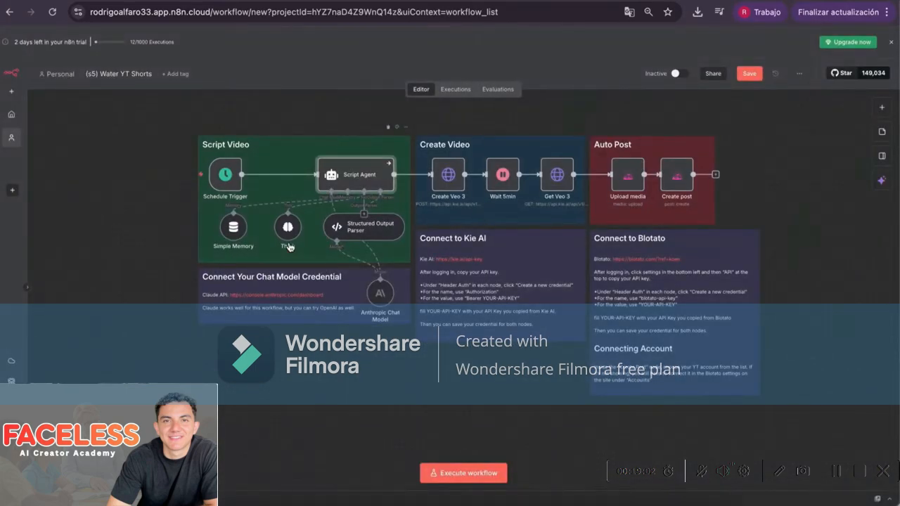